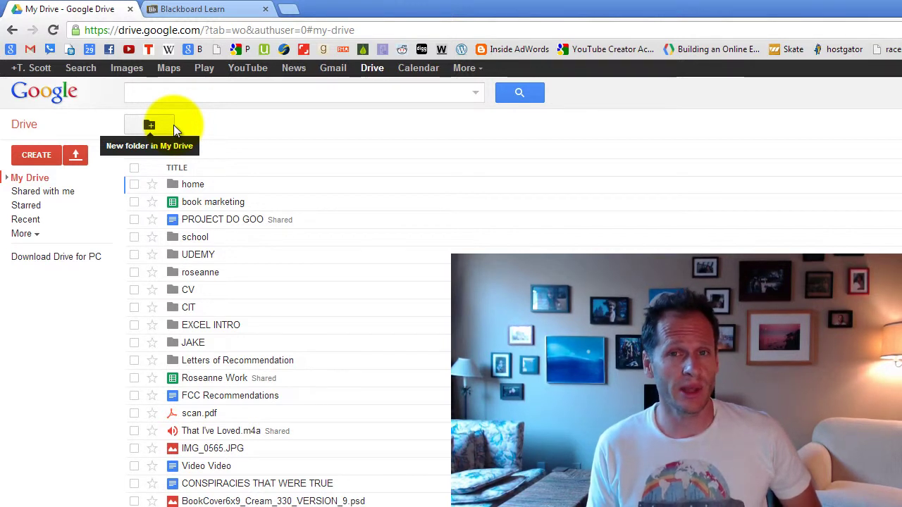
# Step: Look inside the existing school and 2013 summer folders, then return to My Drive
pyautogui.click(173, 124)
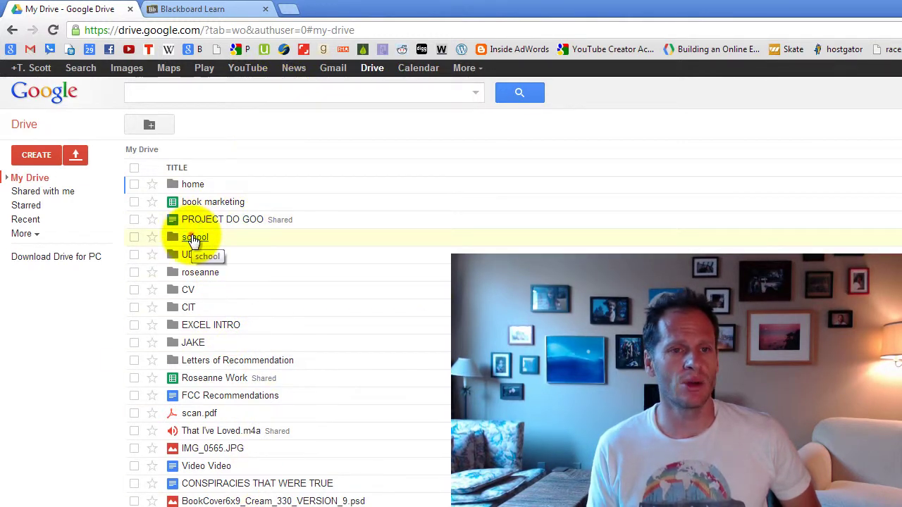
pyautogui.click(193, 238)
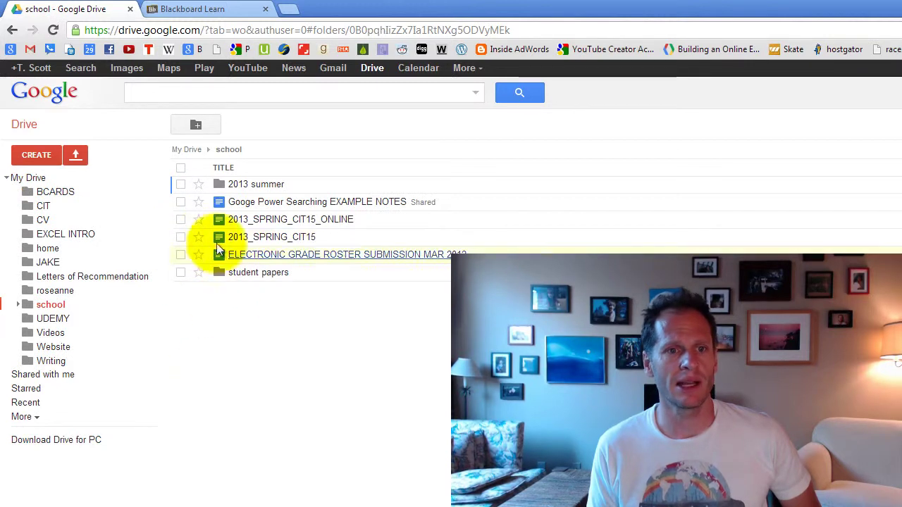
pyautogui.click(254, 185)
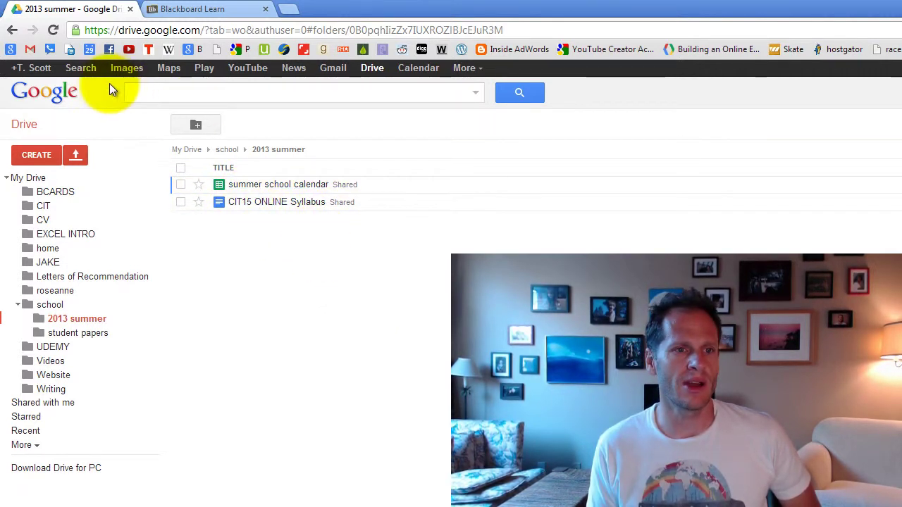
pyautogui.click(12, 29)
pyautogui.click(12, 30)
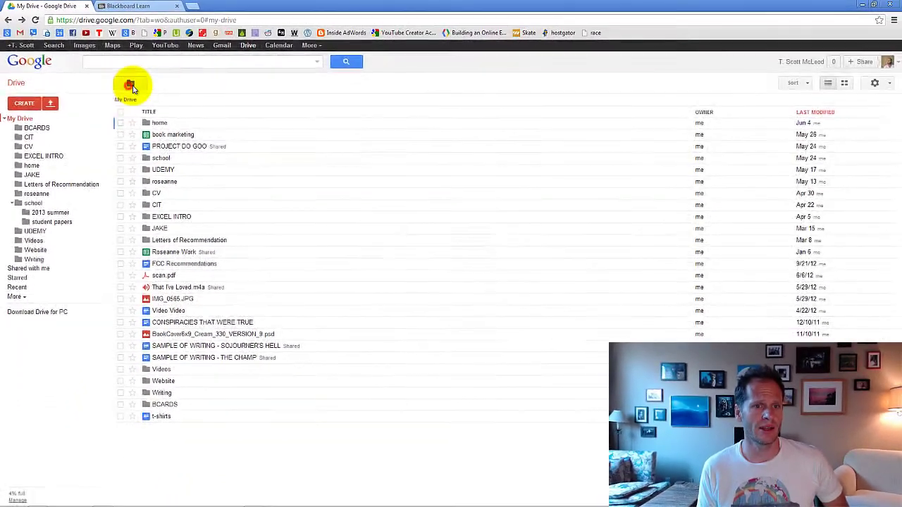
# Step: Create a folder named School in My Drive and open it
pyautogui.click(185, 122)
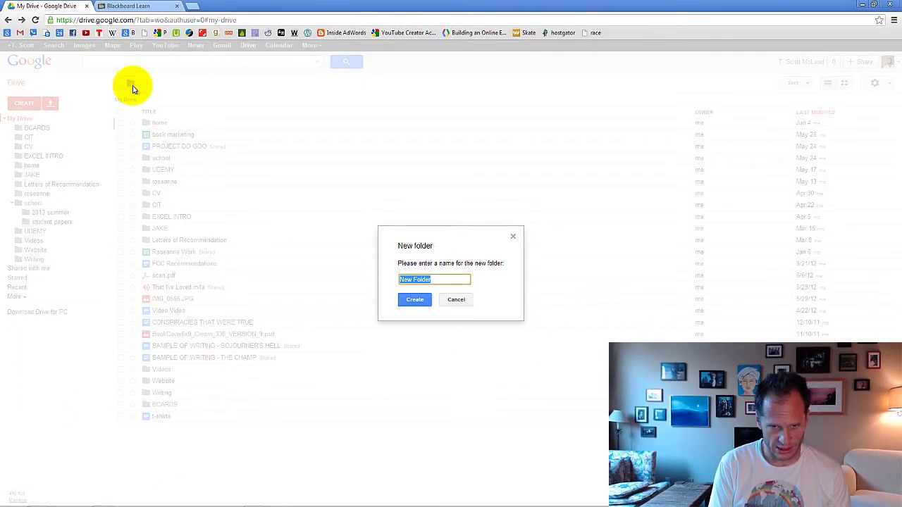
pyautogui.write('School')
pyautogui.press('Return')
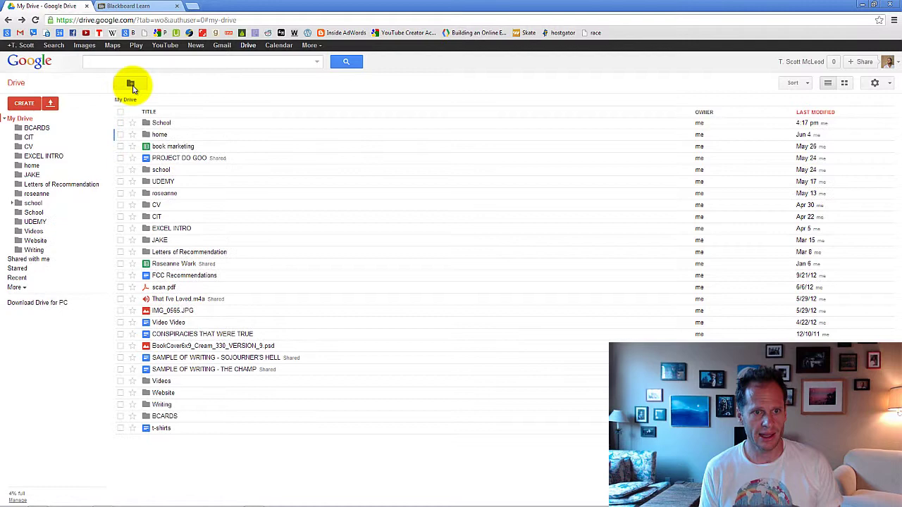
pyautogui.click(157, 122)
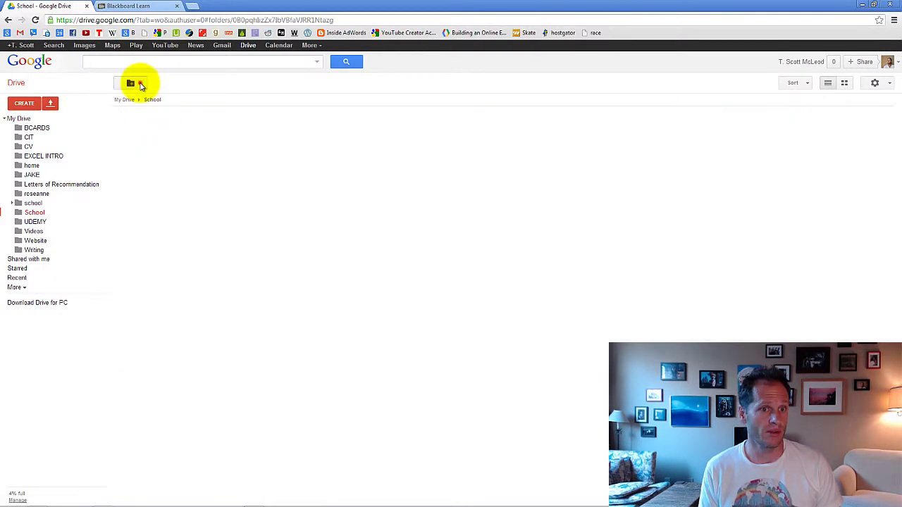
# Step: Create a Summer 2013 folder inside School and open it
pyautogui.click(138, 84)
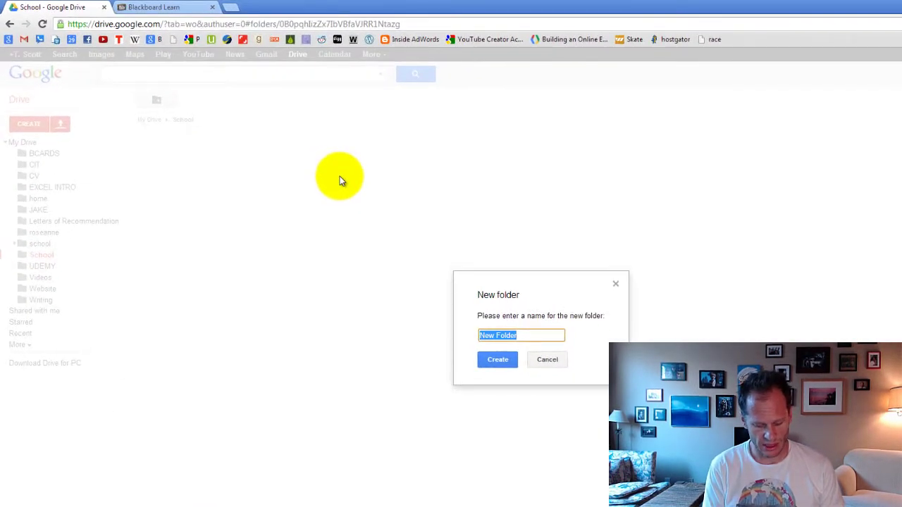
pyautogui.write('Summer 2013')
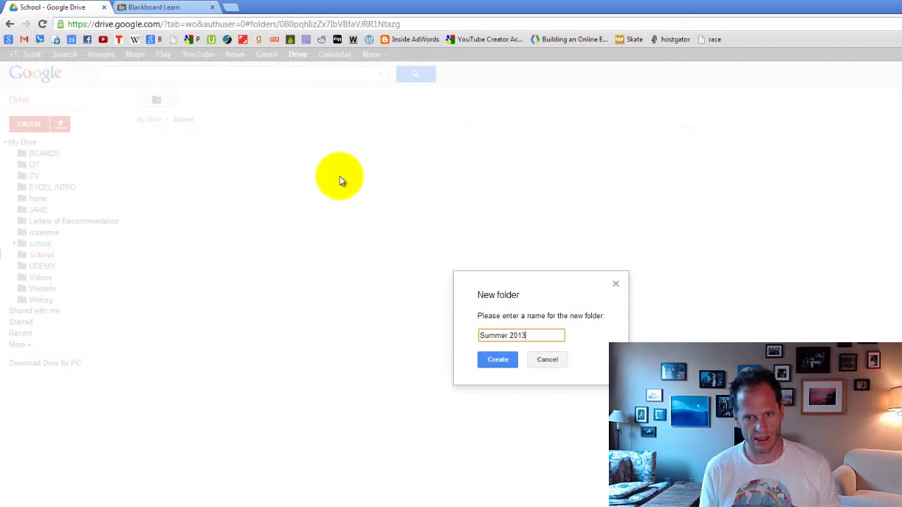
pyautogui.click(496, 360)
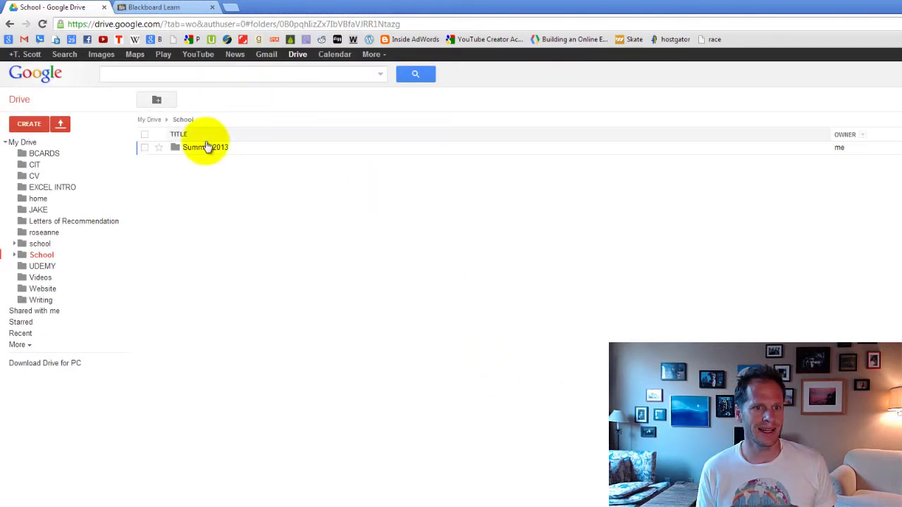
pyautogui.click(206, 148)
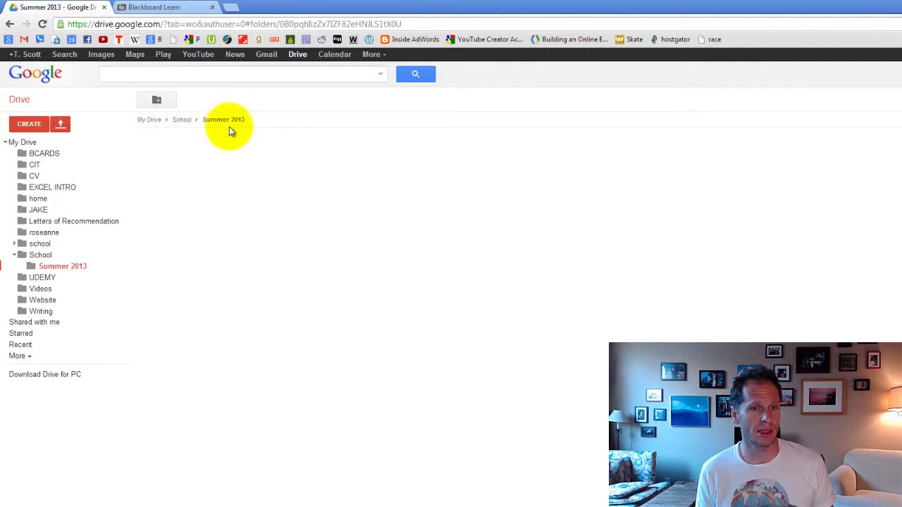
# Step: Create a CIT15 folder inside Summer 2013 and open it
pyautogui.click(162, 102)
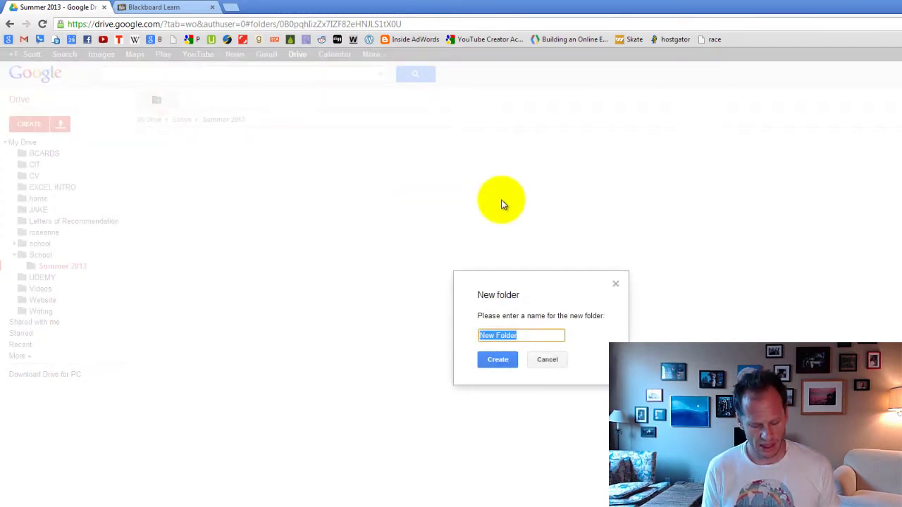
pyautogui.write('CIT15')
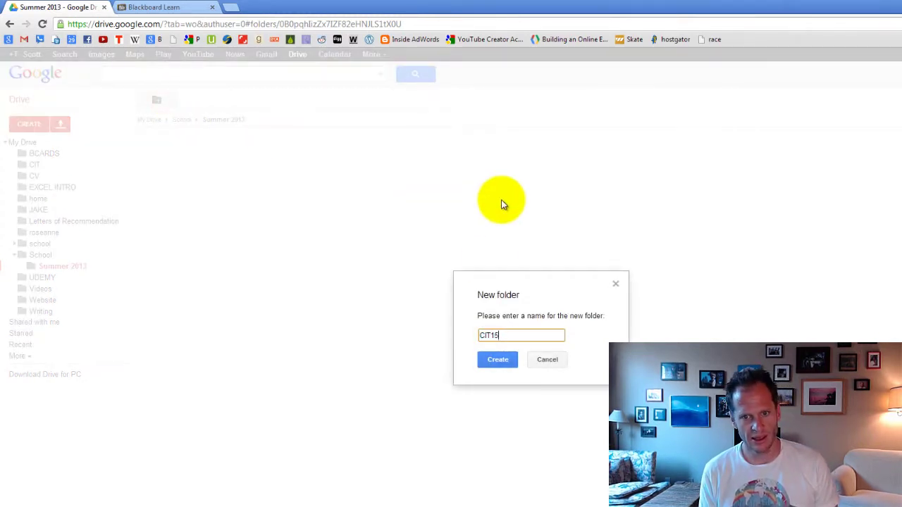
pyautogui.click(497, 360)
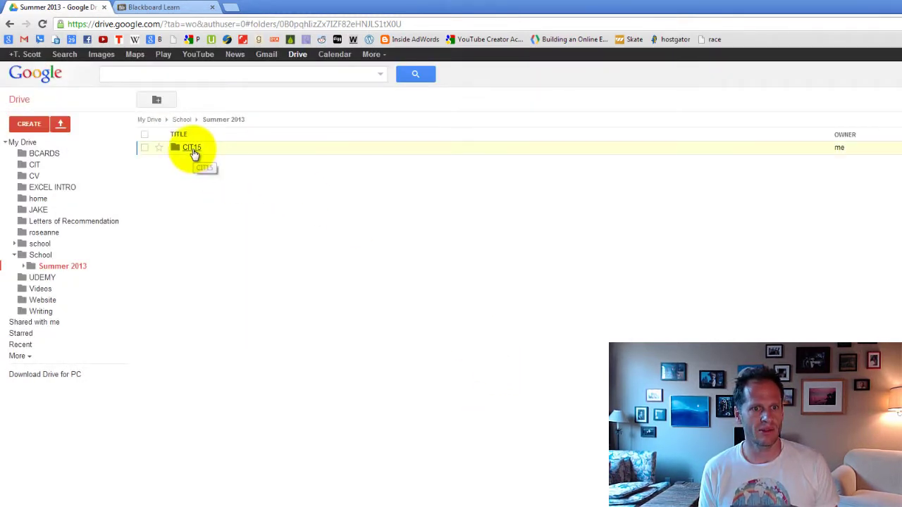
pyautogui.click(192, 148)
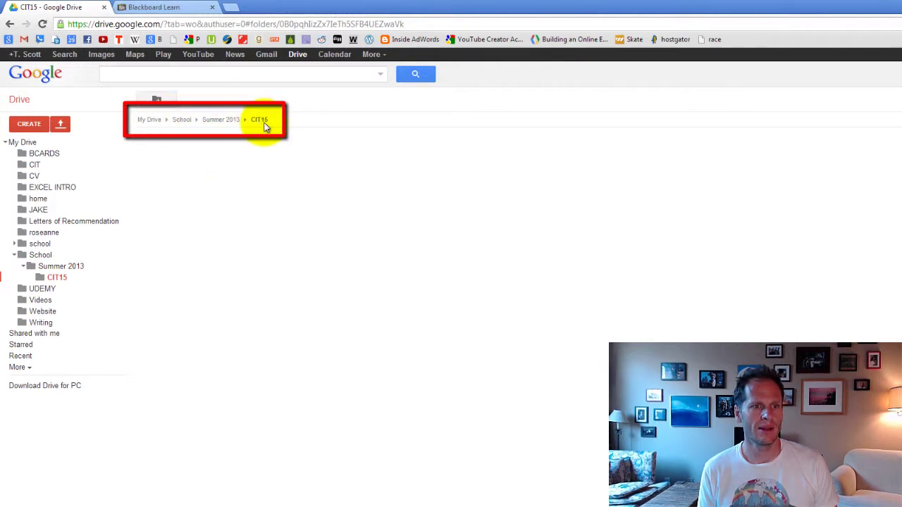
# Step: Create a new Google Doc in CIT15 containing 'blah blah blah blah blah'
pyautogui.click(34, 123)
pyautogui.click(58, 172)
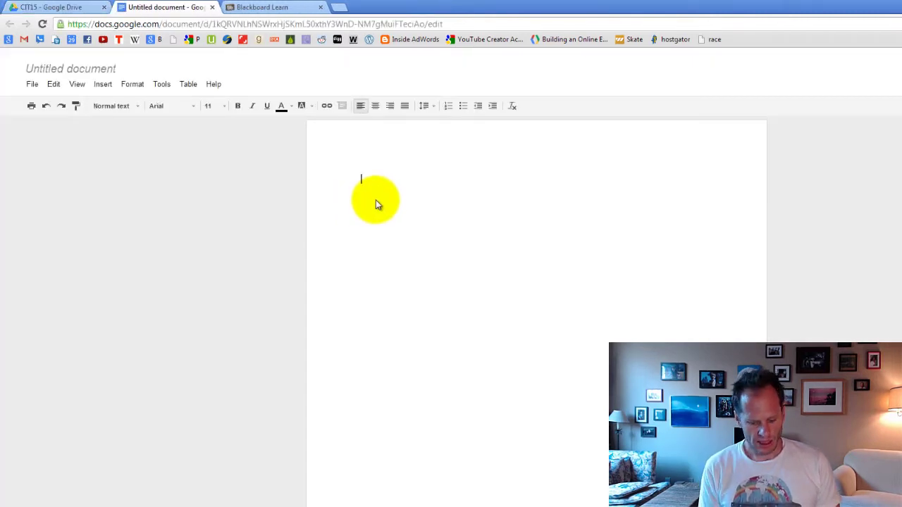
pyautogui.write('blah blah')
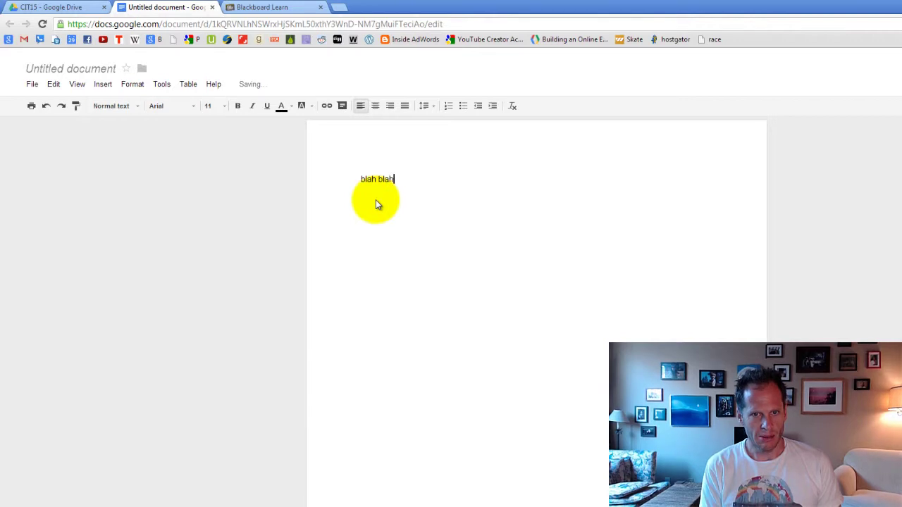
pyautogui.write(' blah blah blah')
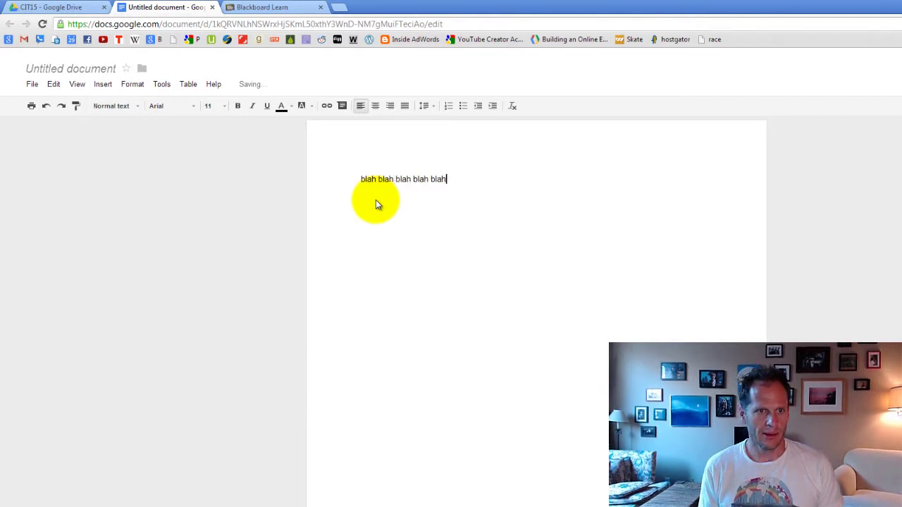
# Step: Rename the document to 'blah blah blah' and close its tab
pyautogui.click(32, 85)
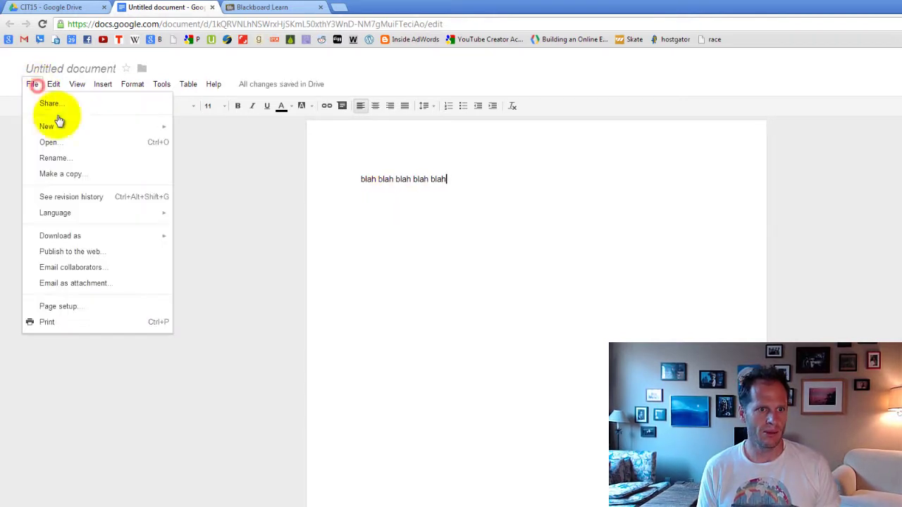
pyautogui.click(70, 161)
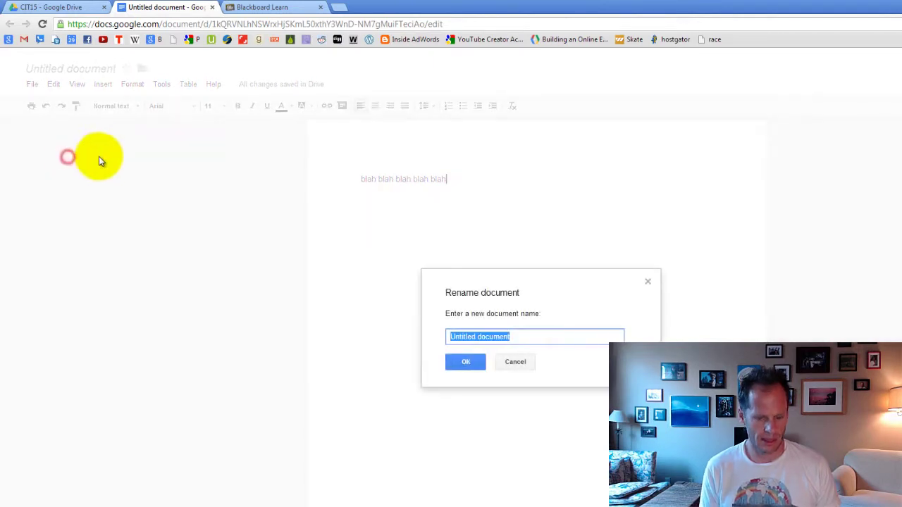
pyautogui.write('blah blah blah')
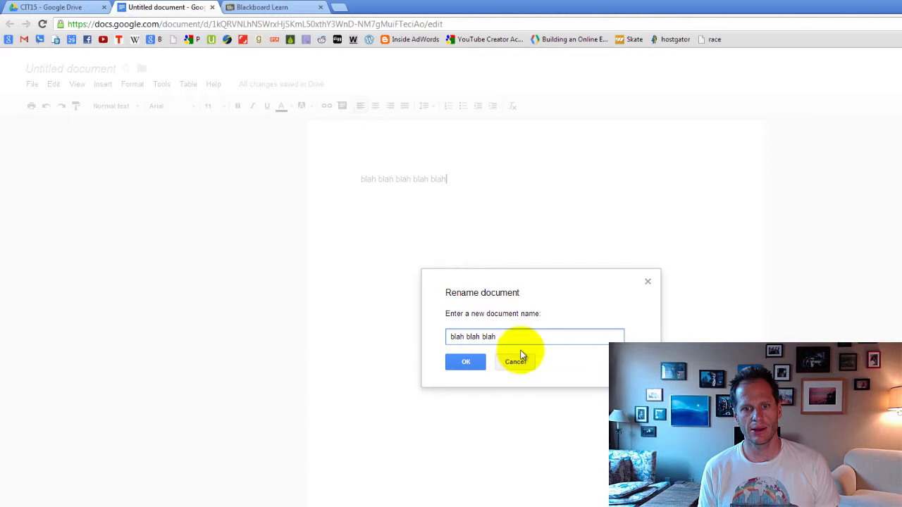
pyautogui.click(466, 362)
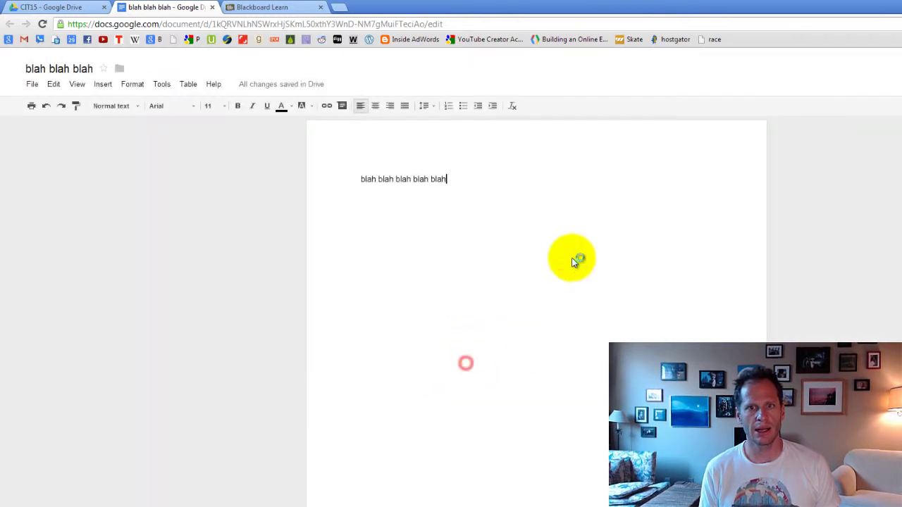
pyautogui.click(213, 8)
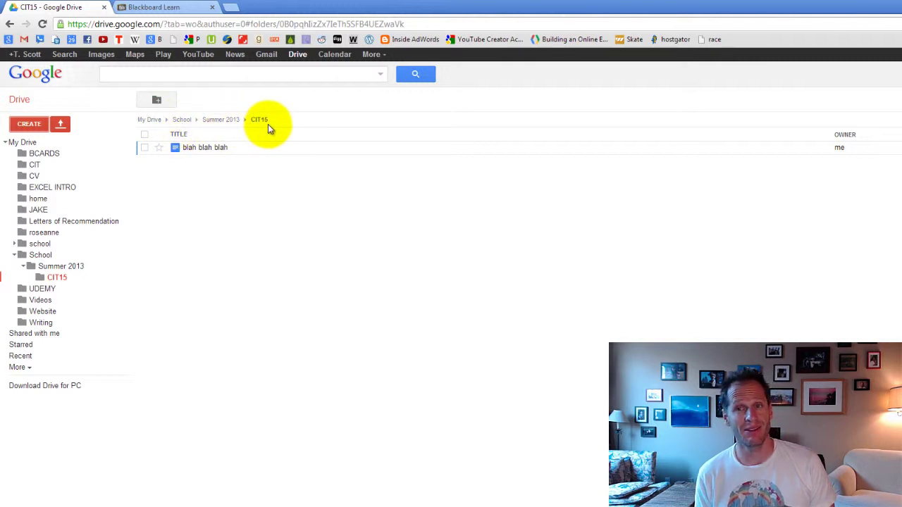
# Step: Move the CONSPIRACIES THAT WERE TRUE document from My Drive into School > Summer 2013 > CIT15
pyautogui.click(23, 142)
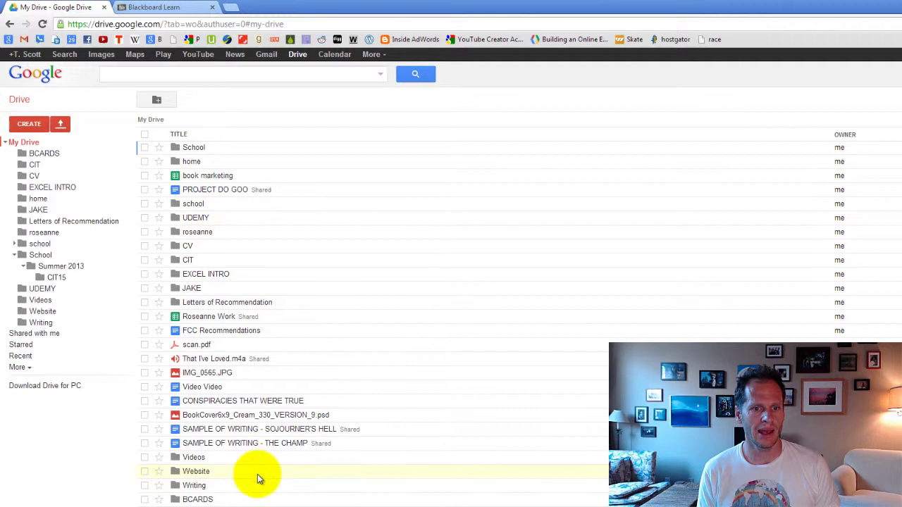
pyautogui.click(143, 401)
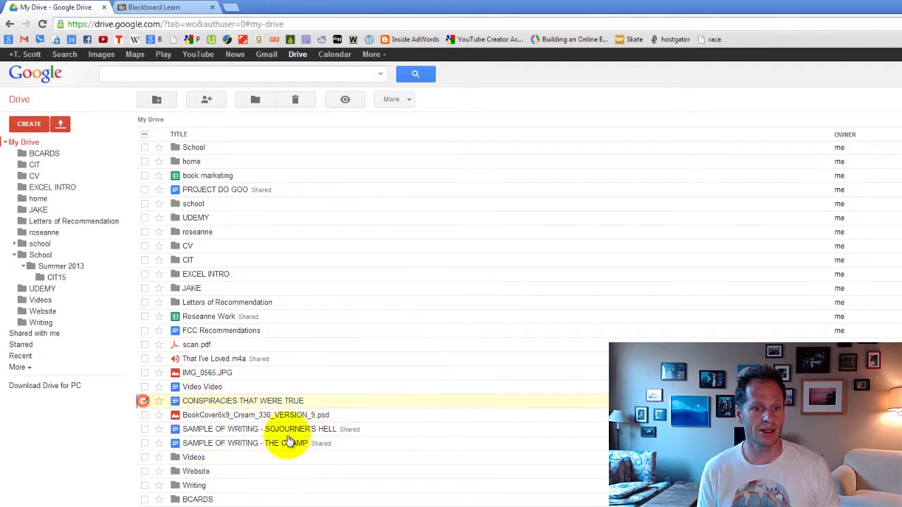
pyautogui.click(407, 101)
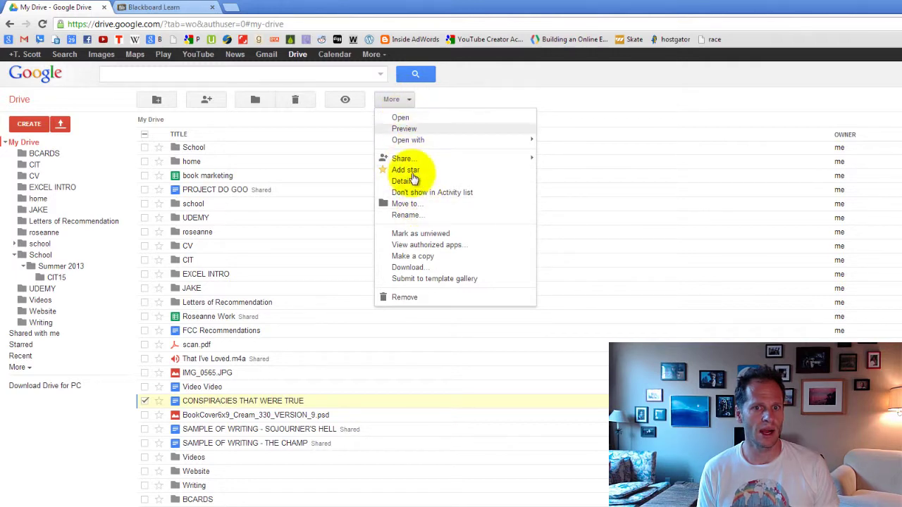
pyautogui.click(406, 204)
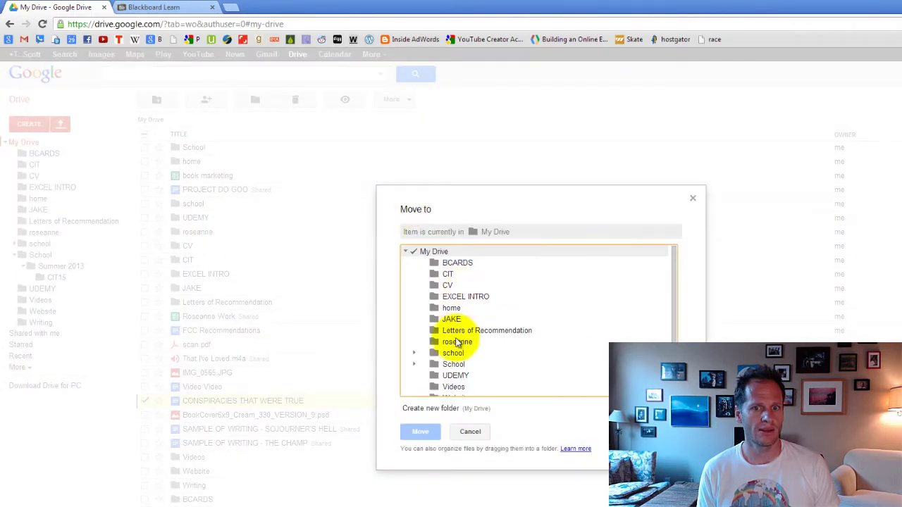
pyautogui.click(415, 352)
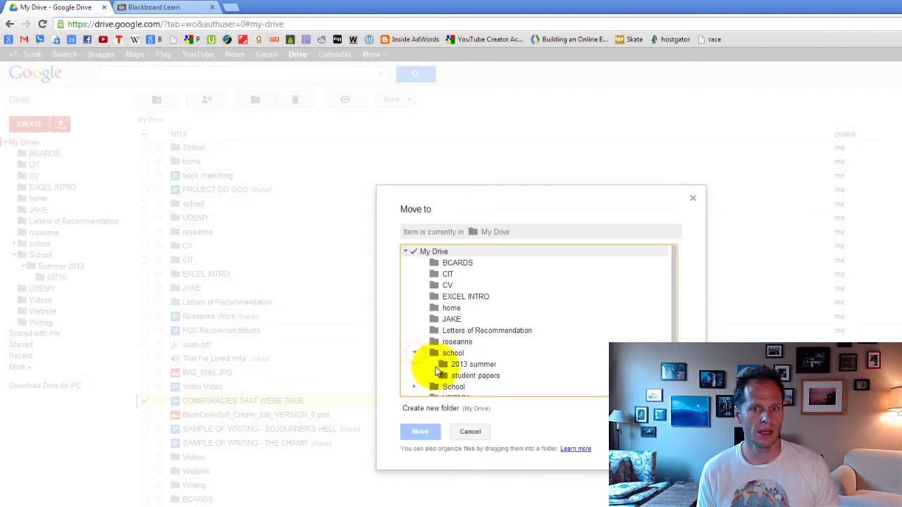
pyautogui.click(414, 388)
pyautogui.scroll(-1, 419, 367)
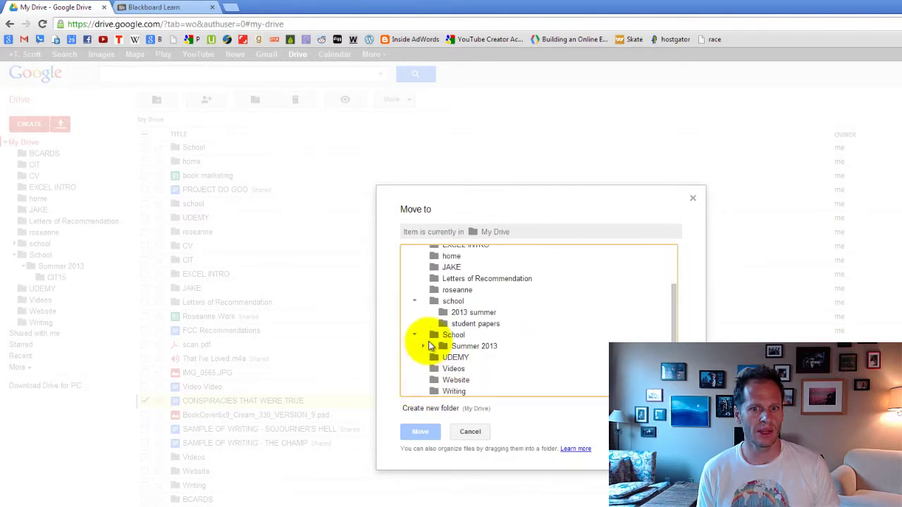
pyautogui.click(423, 346)
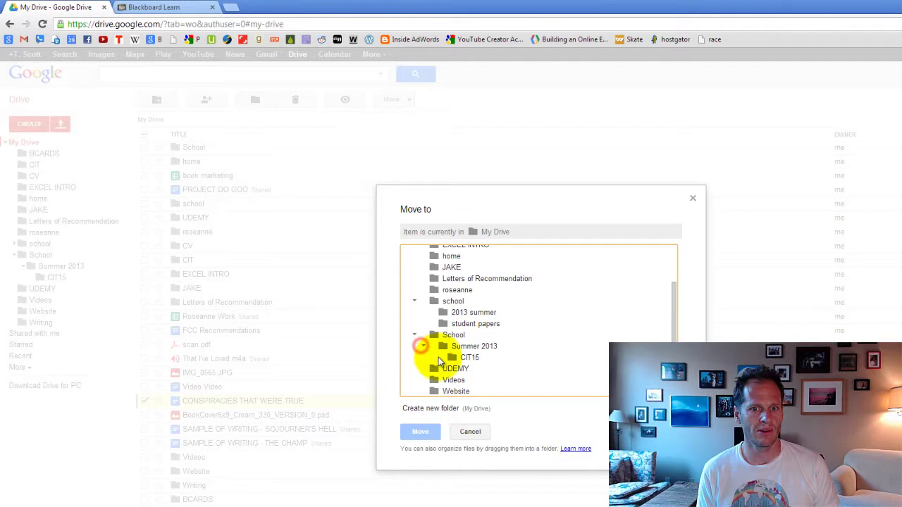
pyautogui.click(452, 357)
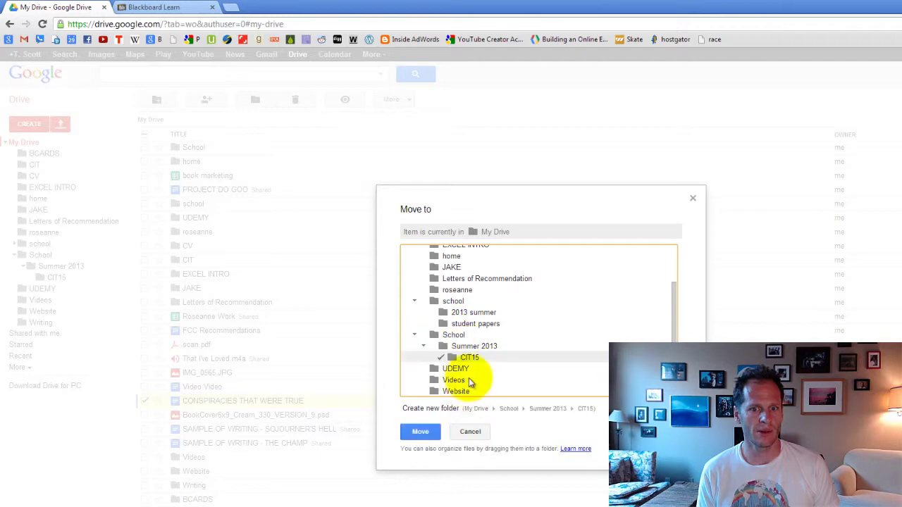
pyautogui.click(421, 431)
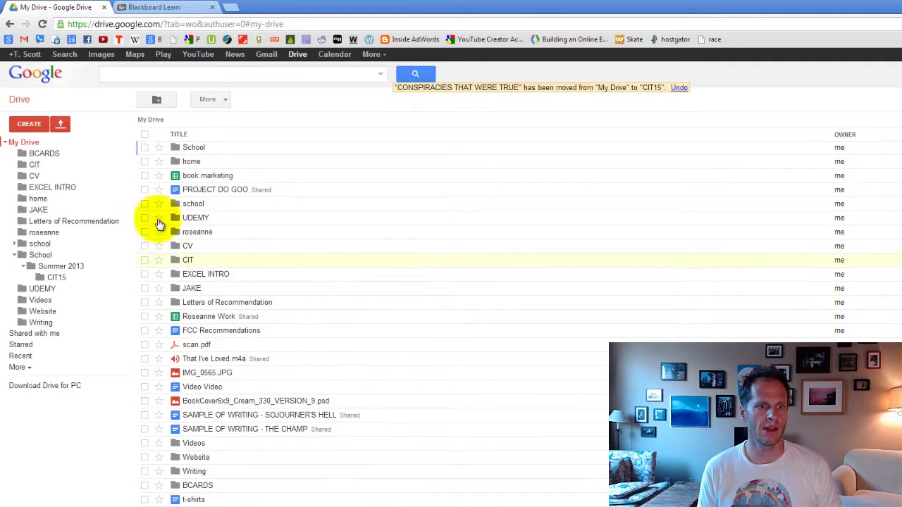
# Step: Open CIT15 through School and Summer 2013 in the sidebar to see both documents
pyautogui.click(40, 255)
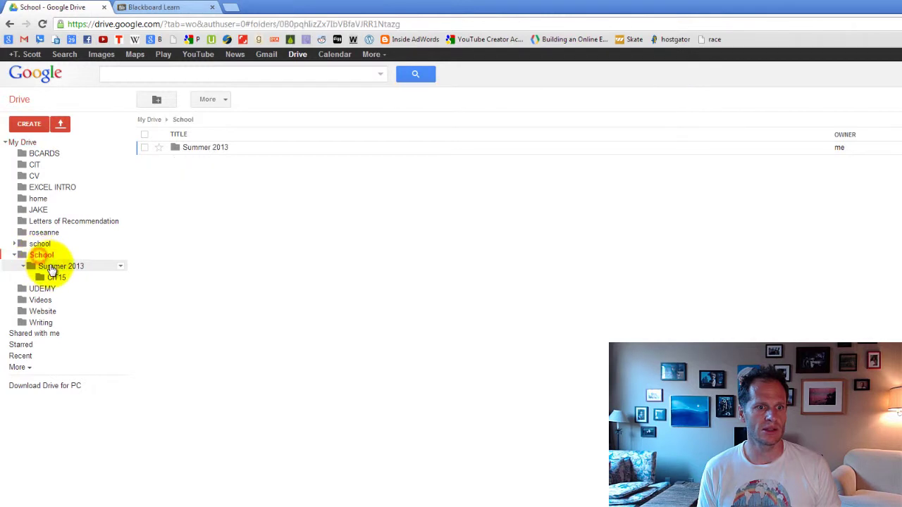
pyautogui.click(46, 266)
pyautogui.click(55, 278)
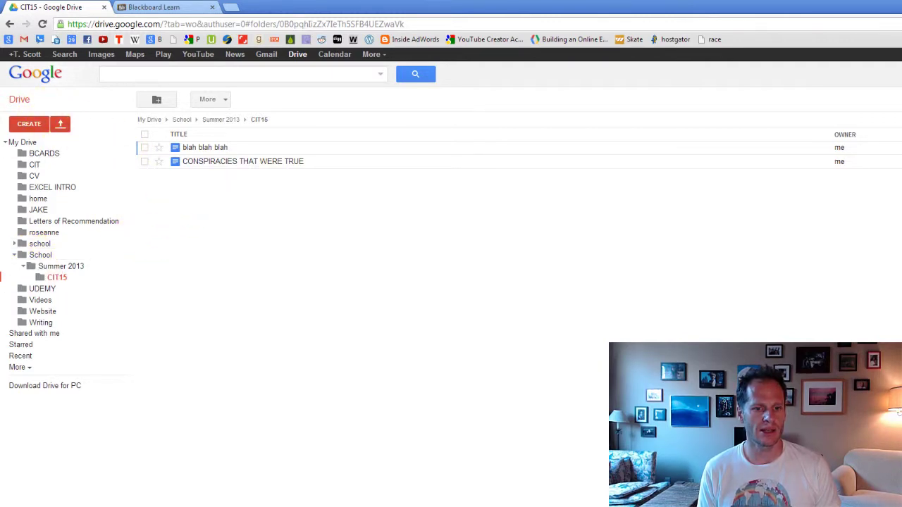
# Step: Snip the Drive window showing CIT15's two documents with Snipping Tool, discarding the snip
pyautogui.click(12, 500)
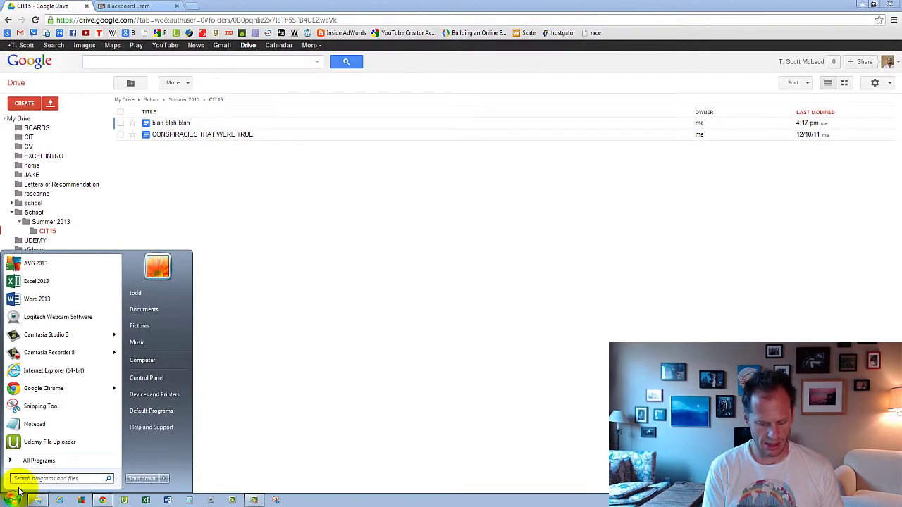
pyautogui.write('snipping')
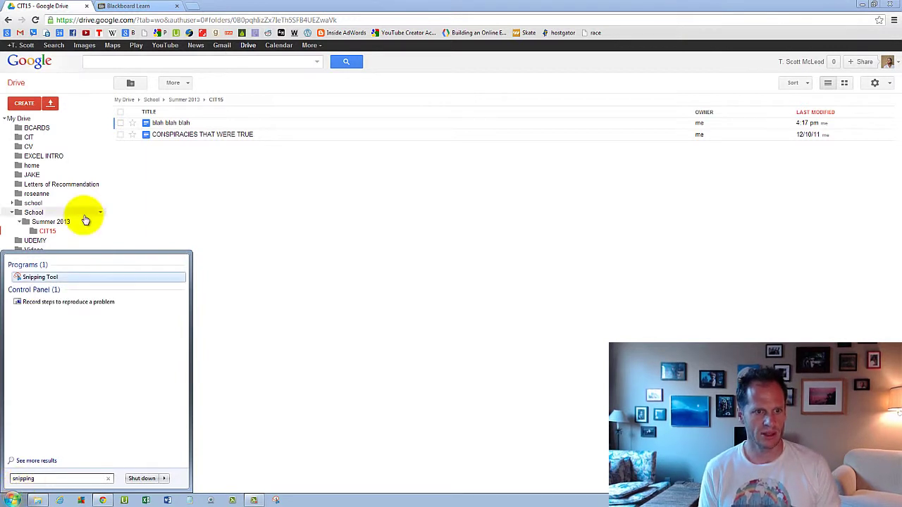
pyautogui.click(43, 277)
pyautogui.moveTo(2, 3); pyautogui.dragTo(428, 422)
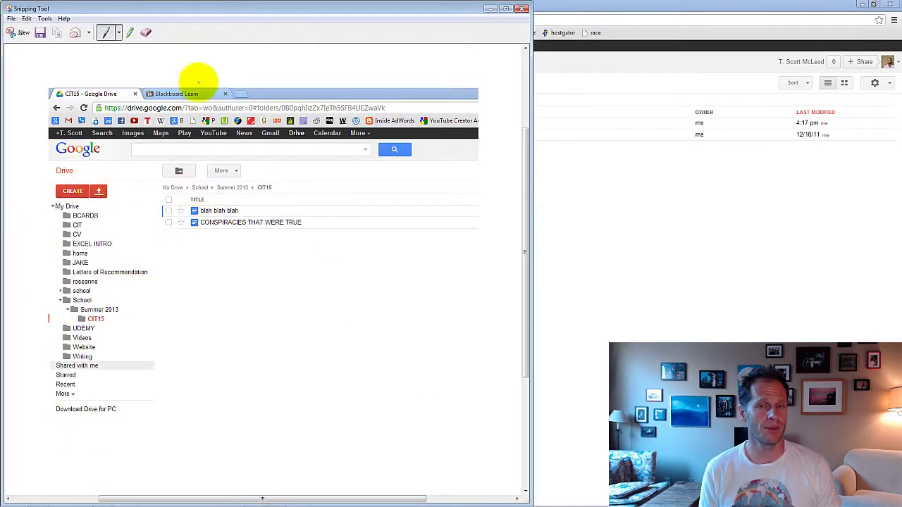
pyautogui.click(522, 9)
pyautogui.click(306, 262)
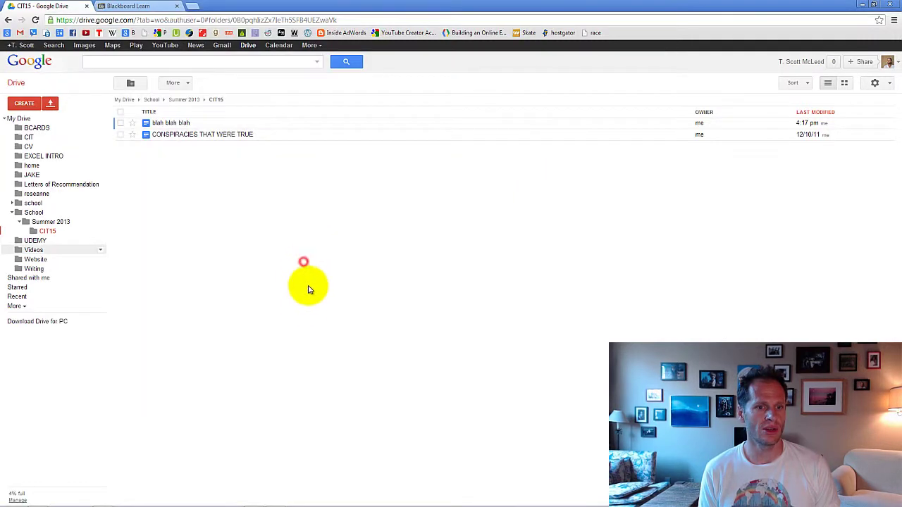
# Step: Remove the School folder from the sidebar, then open the lowercase school folder
pyautogui.click(102, 215)
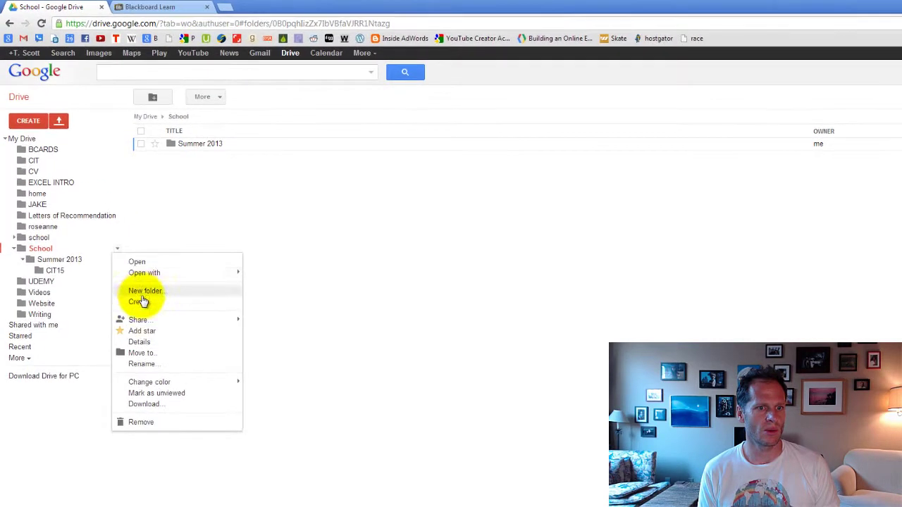
pyautogui.click(40, 254)
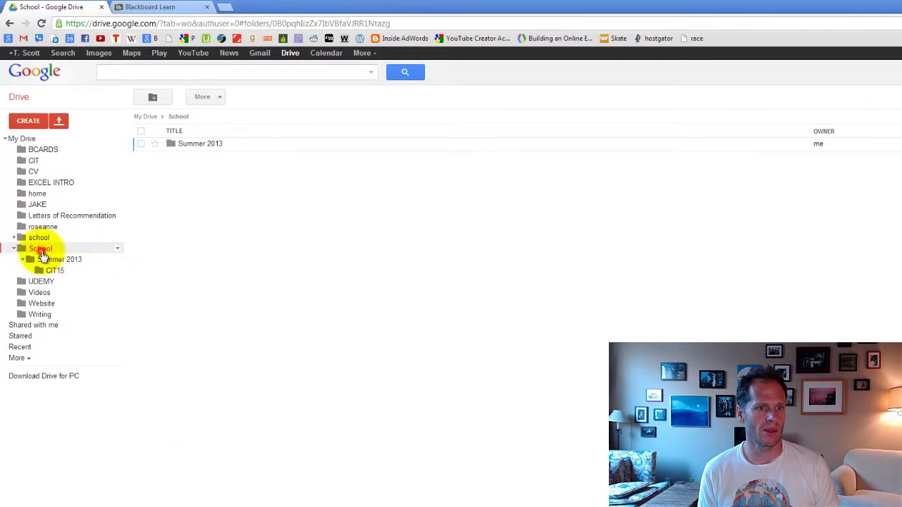
pyautogui.click(117, 250)
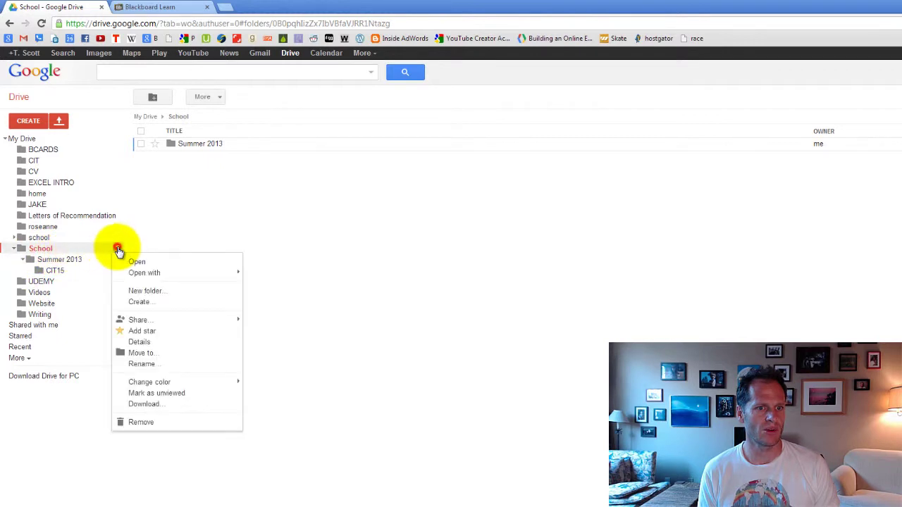
pyautogui.click(165, 423)
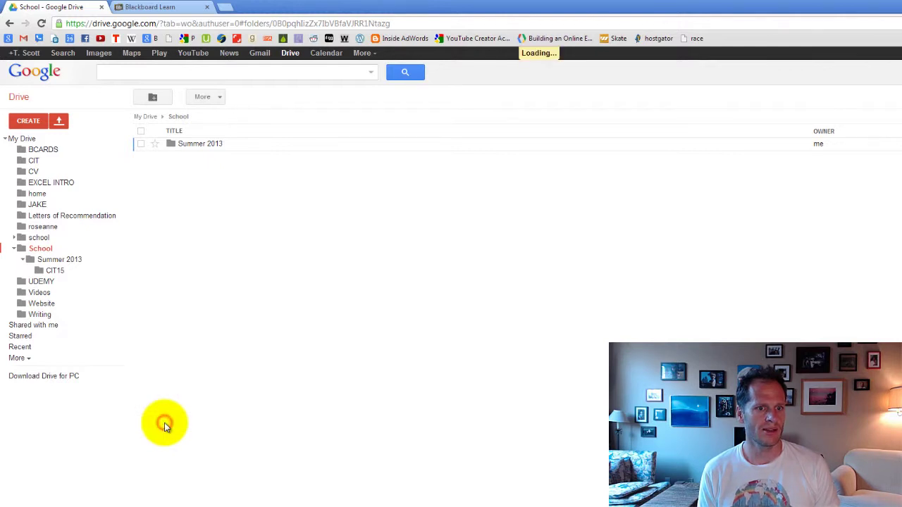
pyautogui.click(41, 238)
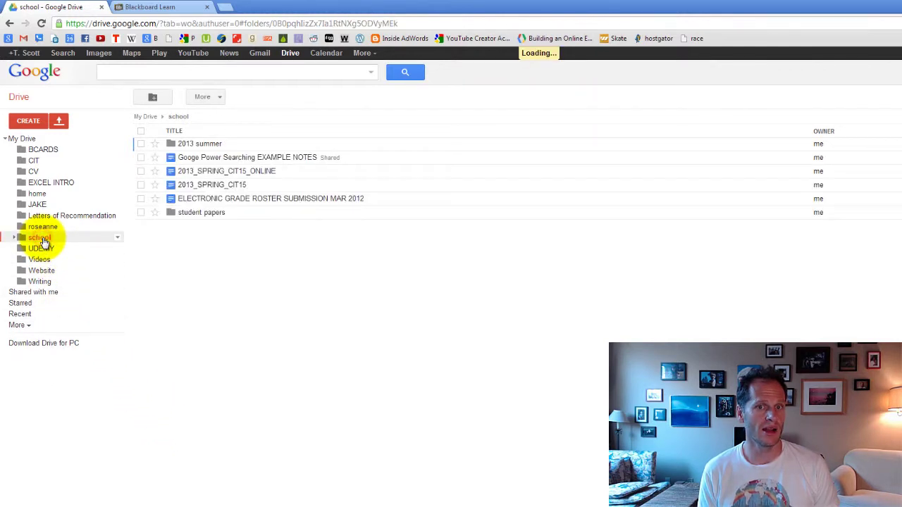
# Step: Open Trash to confirm the School folder is listed, toggling select-all, then collapse More
pyautogui.click(17, 324)
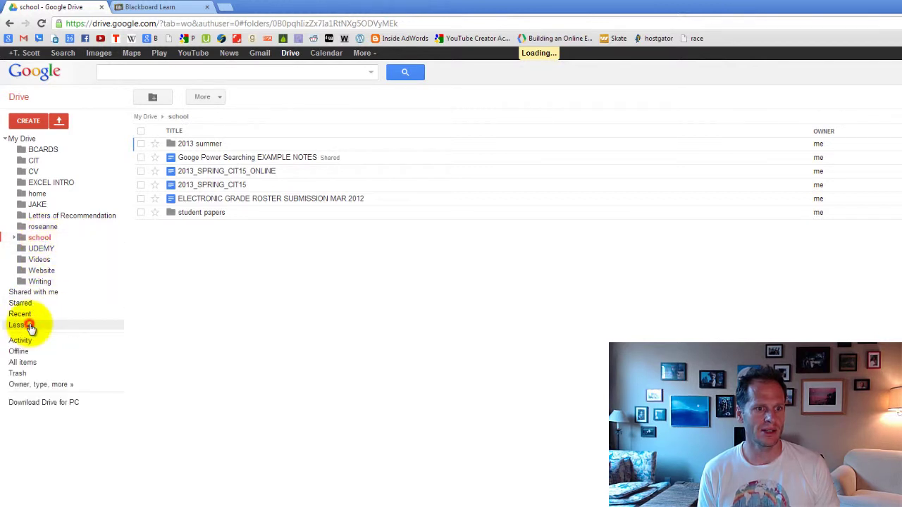
pyautogui.click(18, 373)
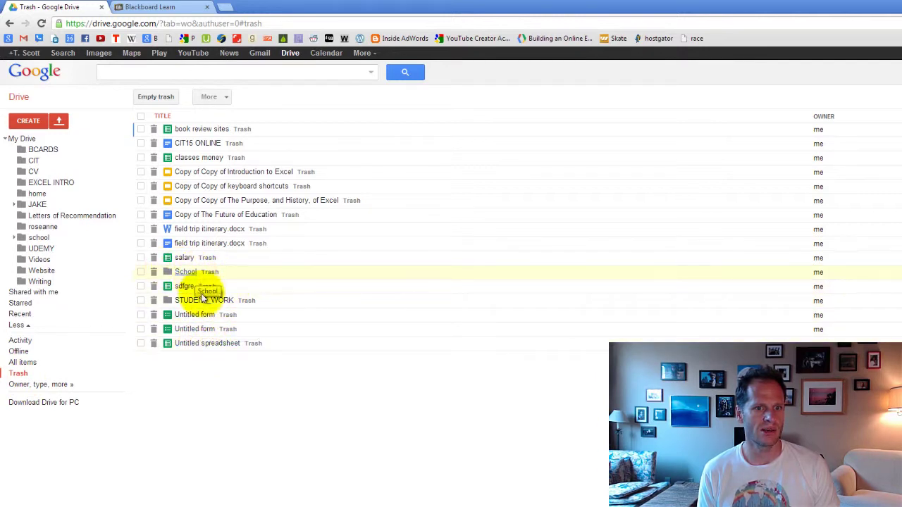
pyautogui.click(141, 116)
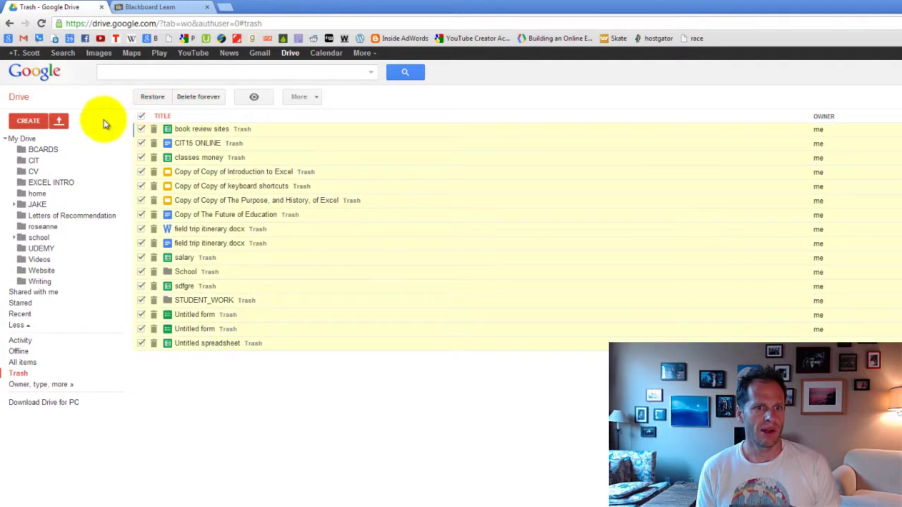
pyautogui.click(141, 115)
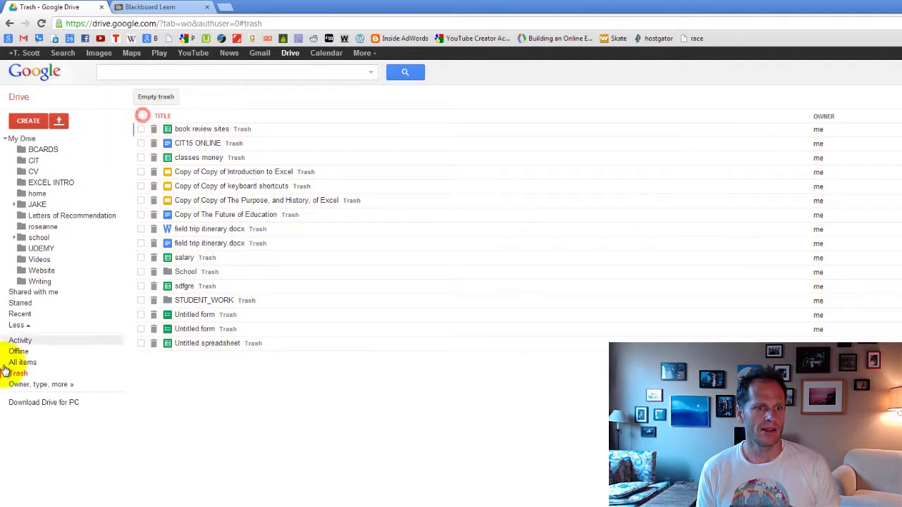
pyautogui.click(20, 324)
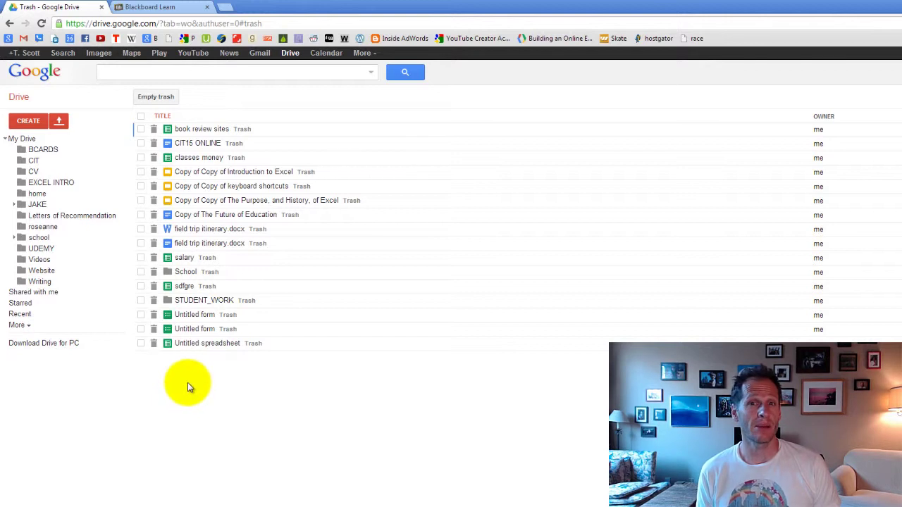